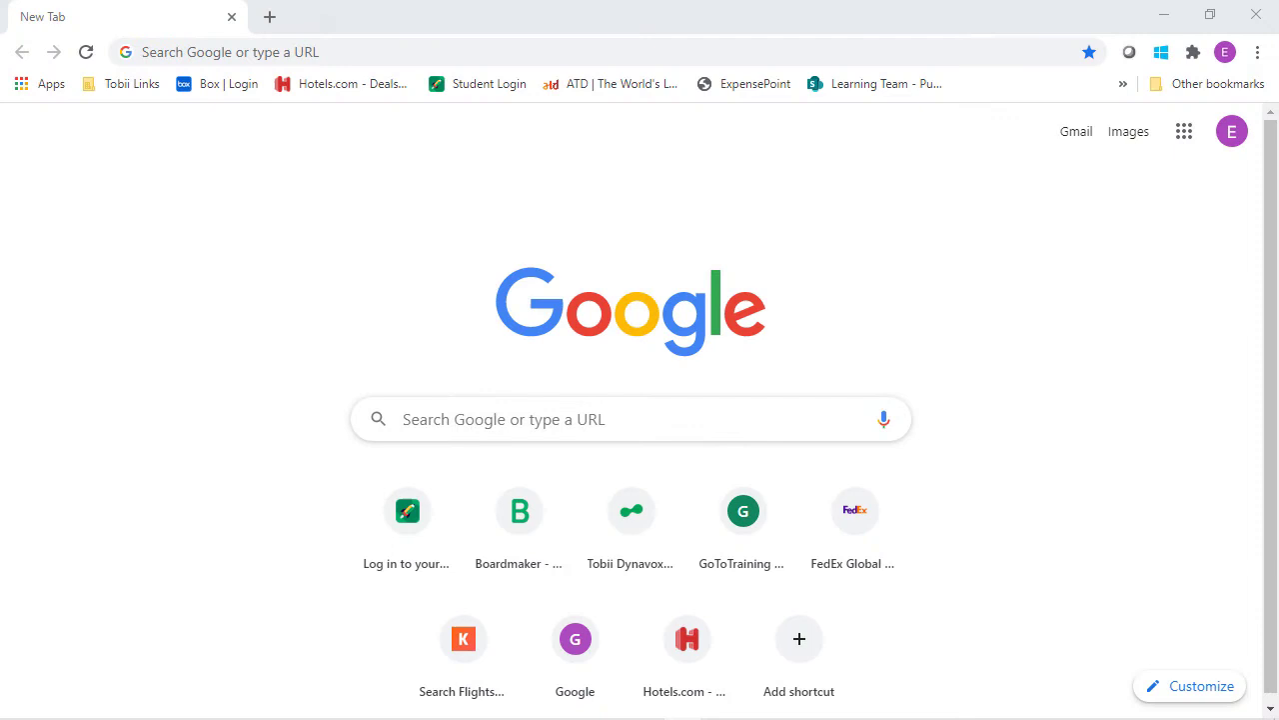
# Load mytobiidynavox.com and sign in with the existing member account.
pyautogui.click(423, 48)
pyautogui.write('mytobiidynavox.com')
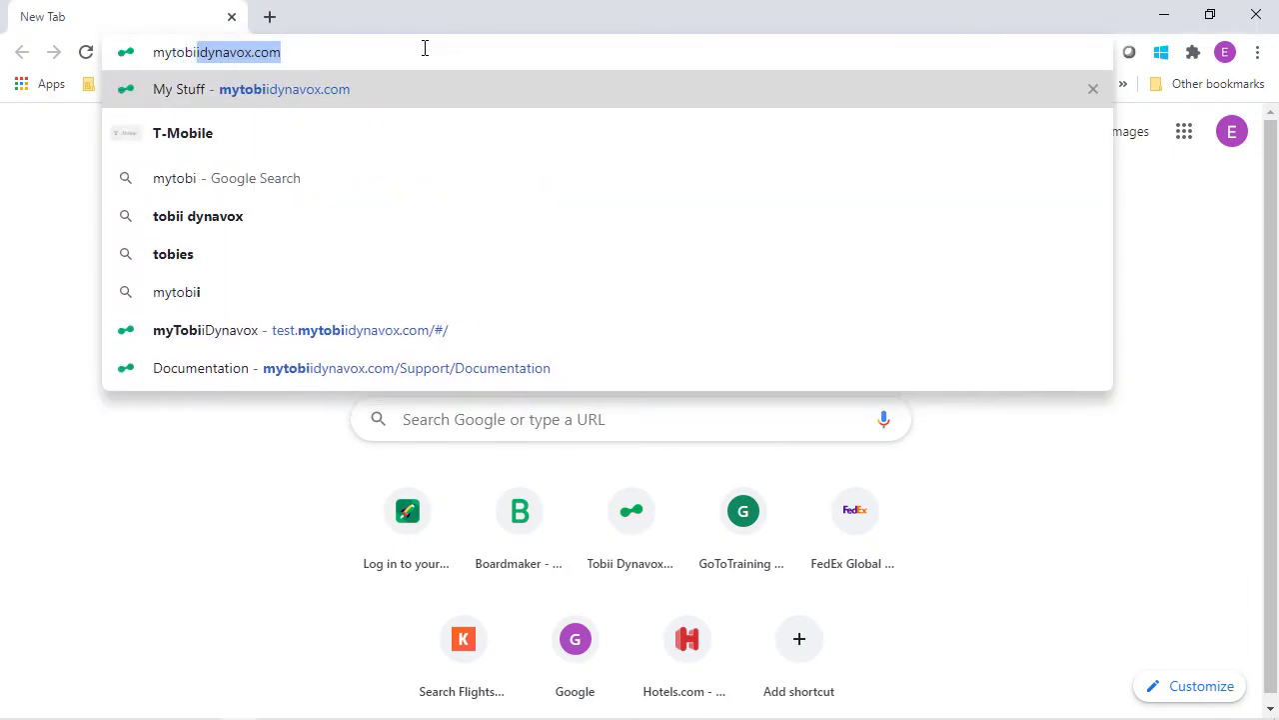
pyautogui.press('Return')
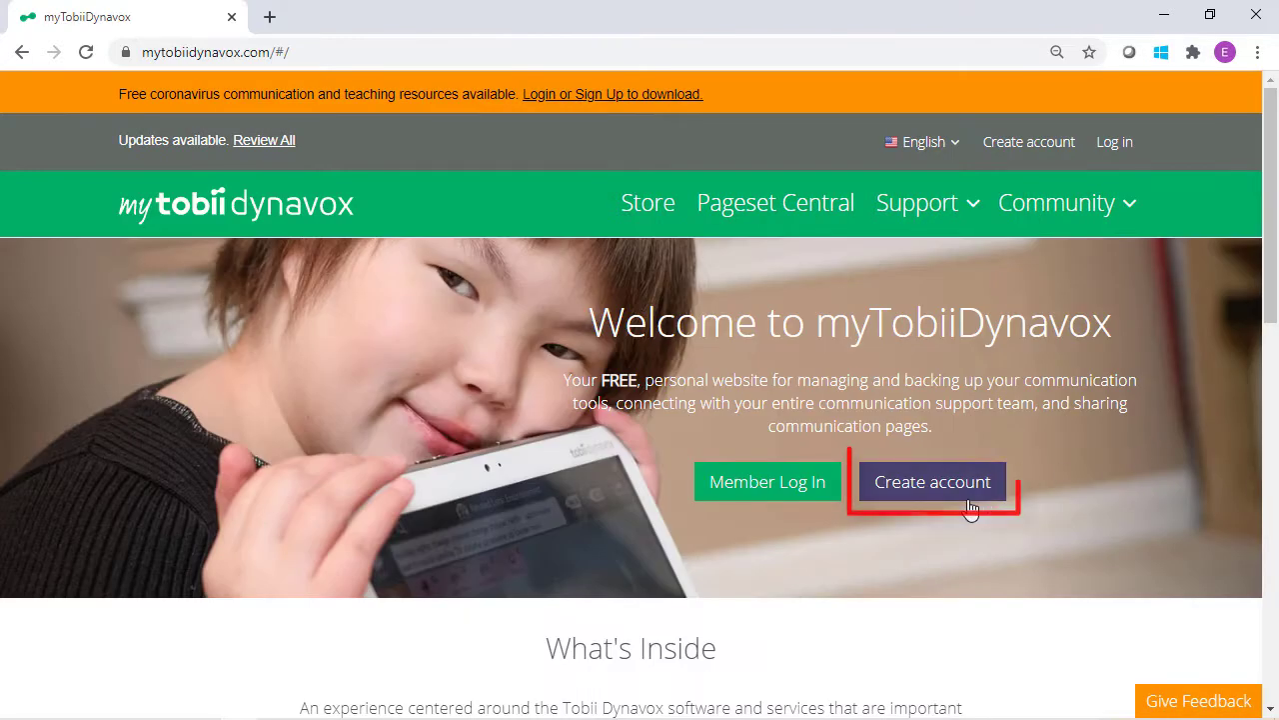
pyautogui.click(791, 491)
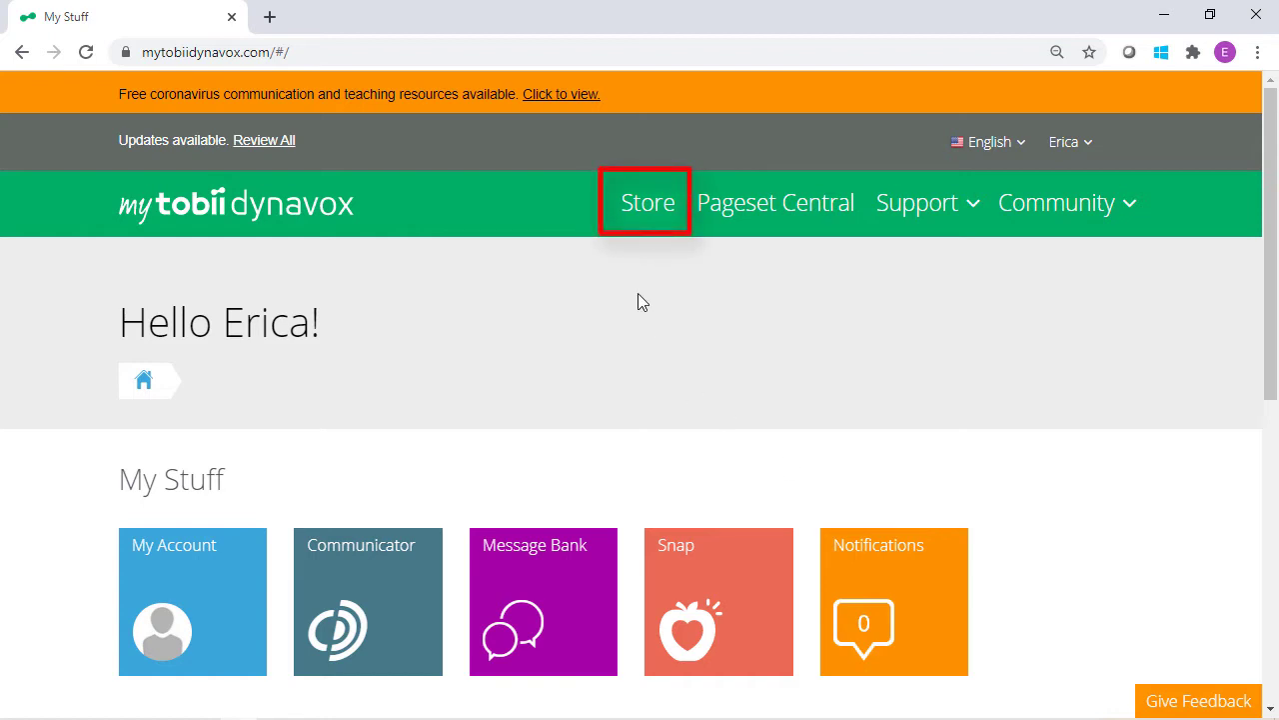
# Go from the Store to the Snap Core First page and scroll to its Applications pricing.
pyautogui.click(642, 212)
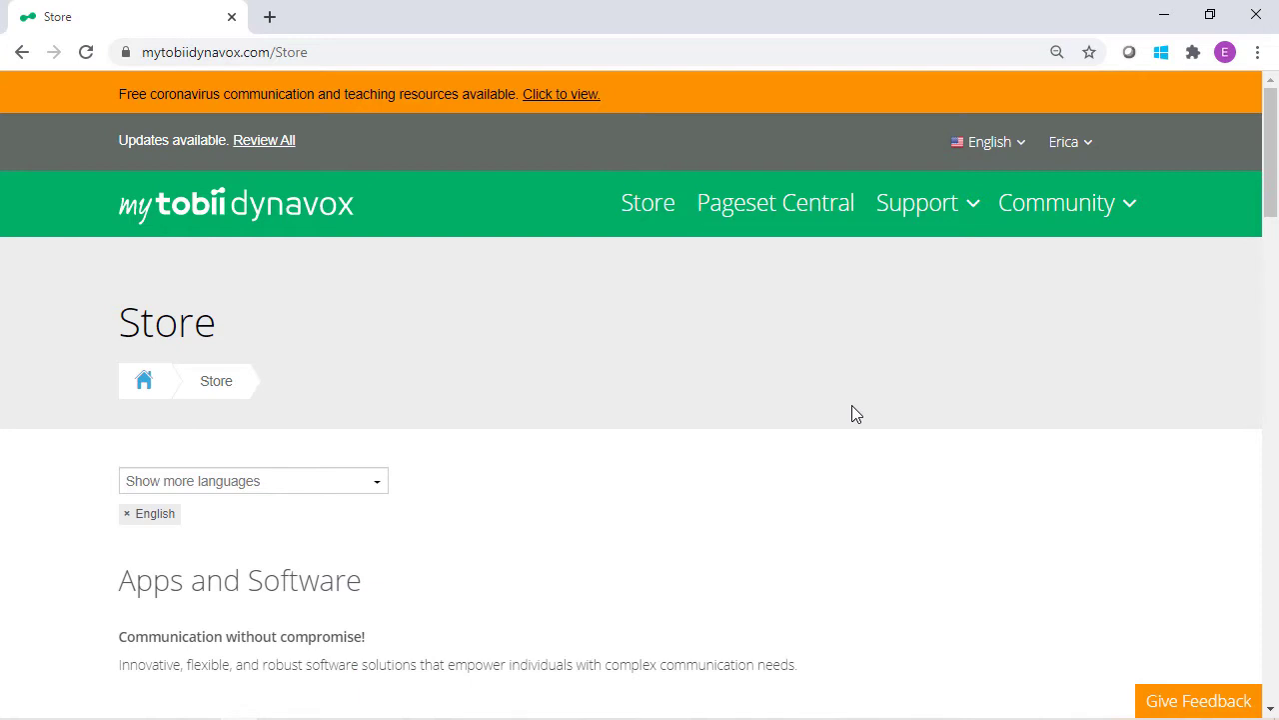
pyautogui.scroll(-2, 856, 415)
pyautogui.scroll(-2, 856, 418)
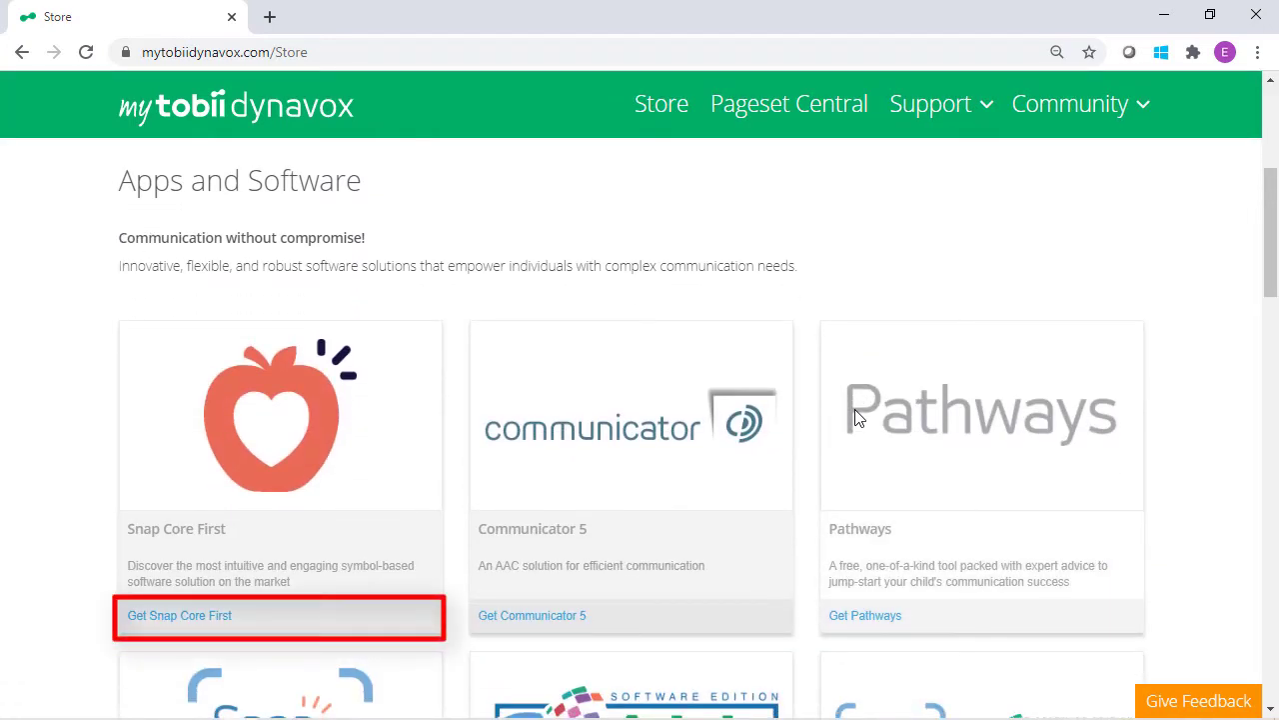
pyautogui.click(213, 626)
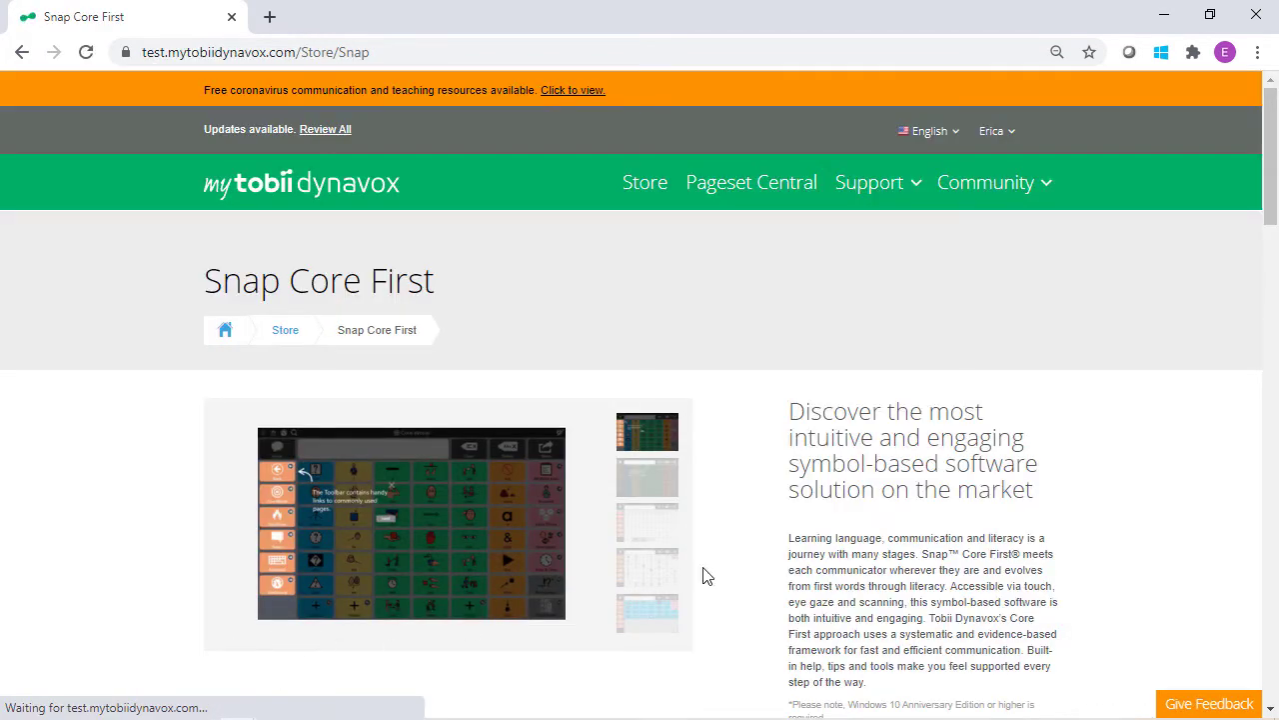
pyautogui.scroll(-1, 1152, 512)
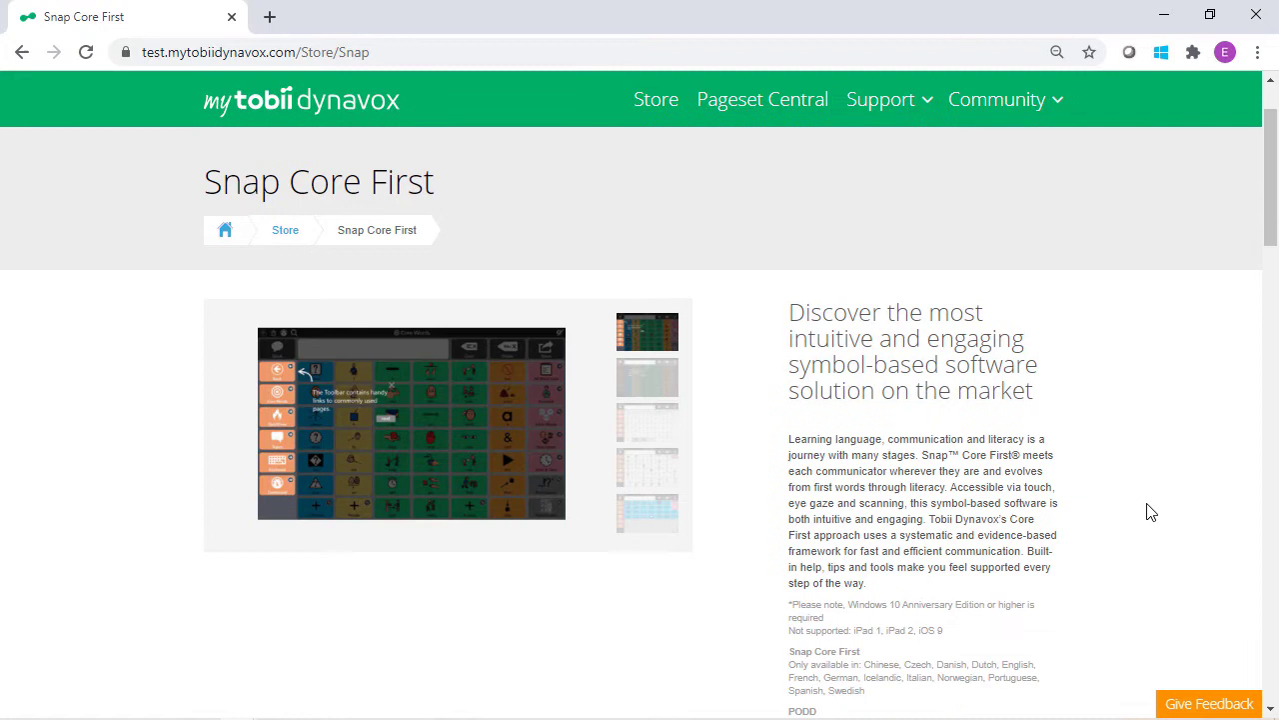
pyautogui.scroll(-3, 1151, 512)
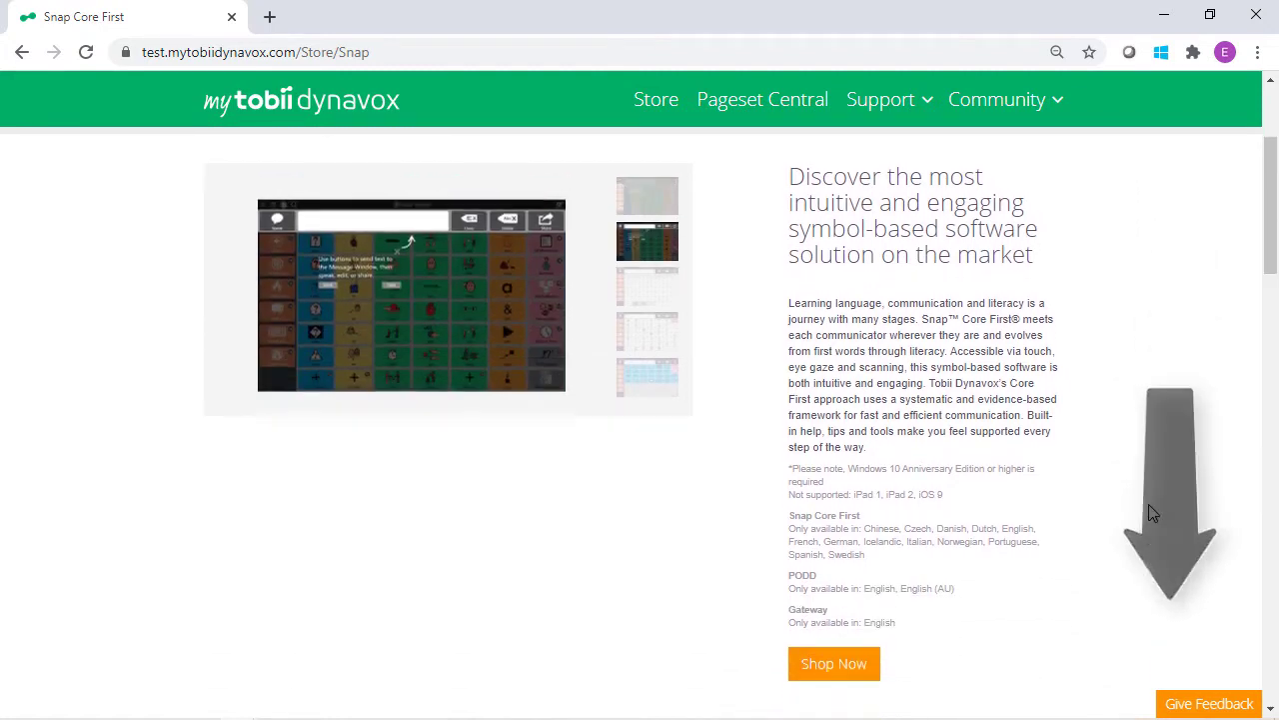
pyautogui.scroll(-4, 1152, 514)
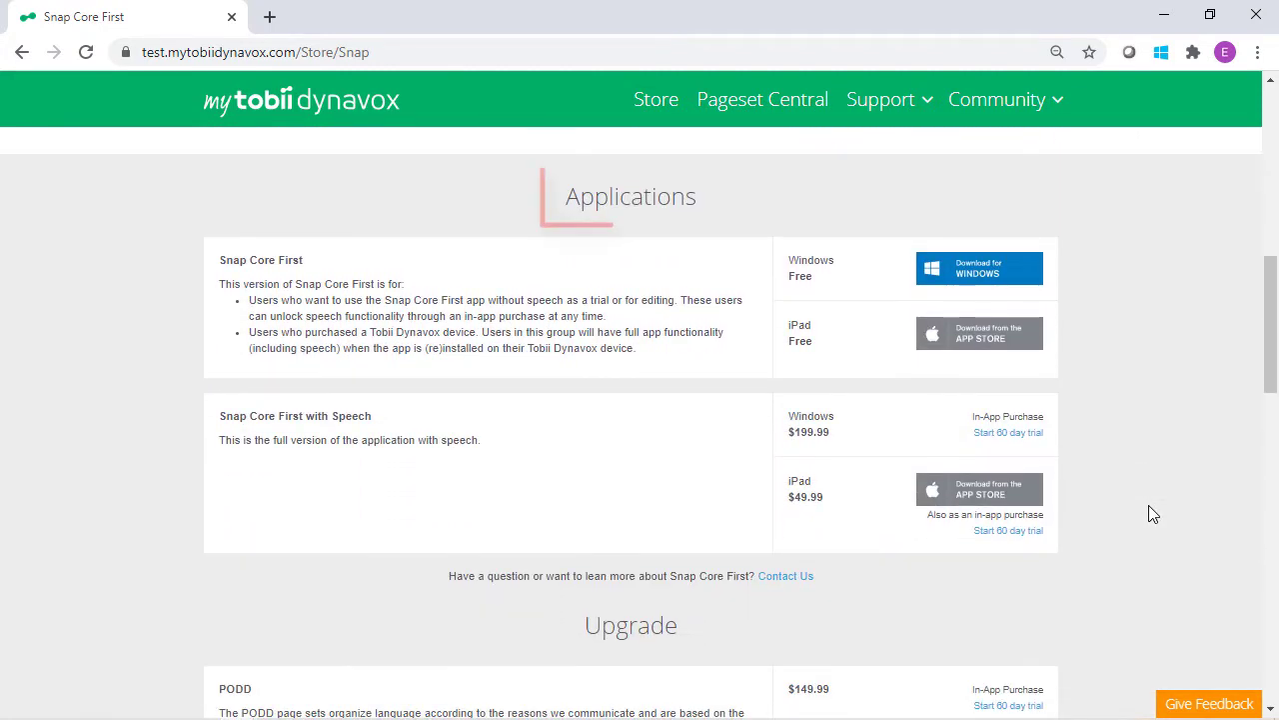
# Start the 60-day trial of Snap Core First with Speech.
pyautogui.click(1017, 438)
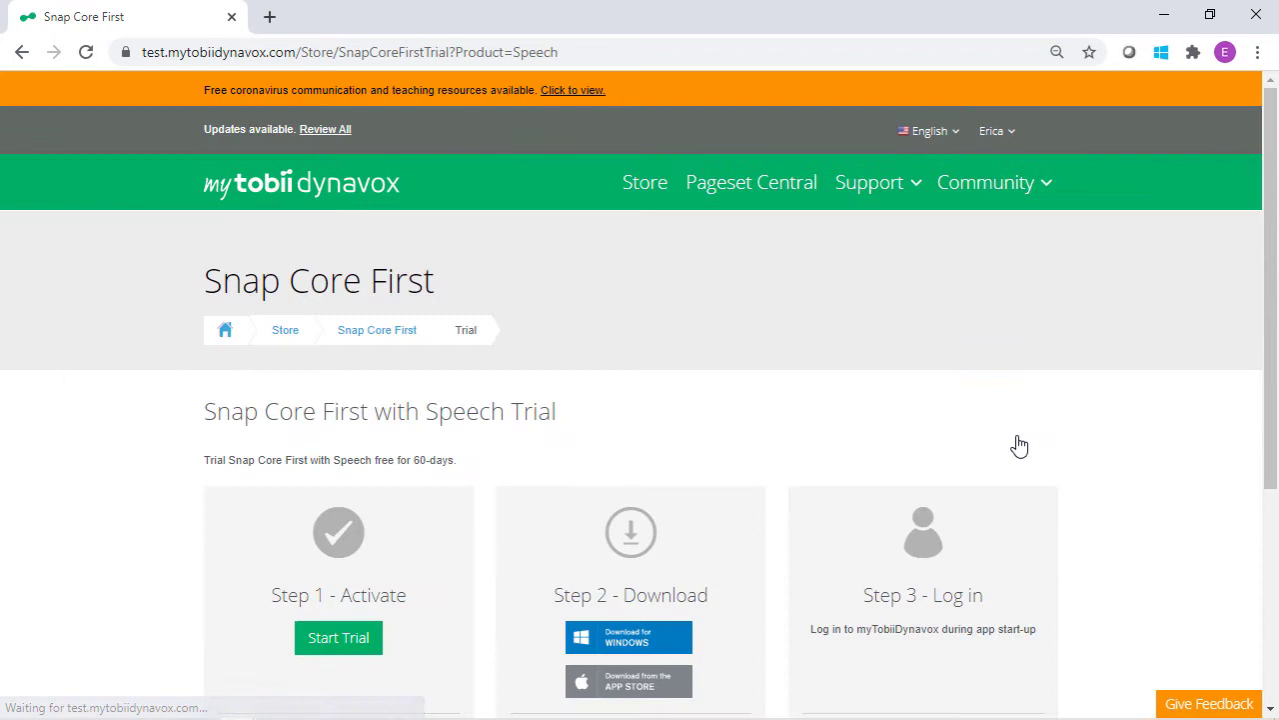
pyautogui.scroll(-1, 1019, 446)
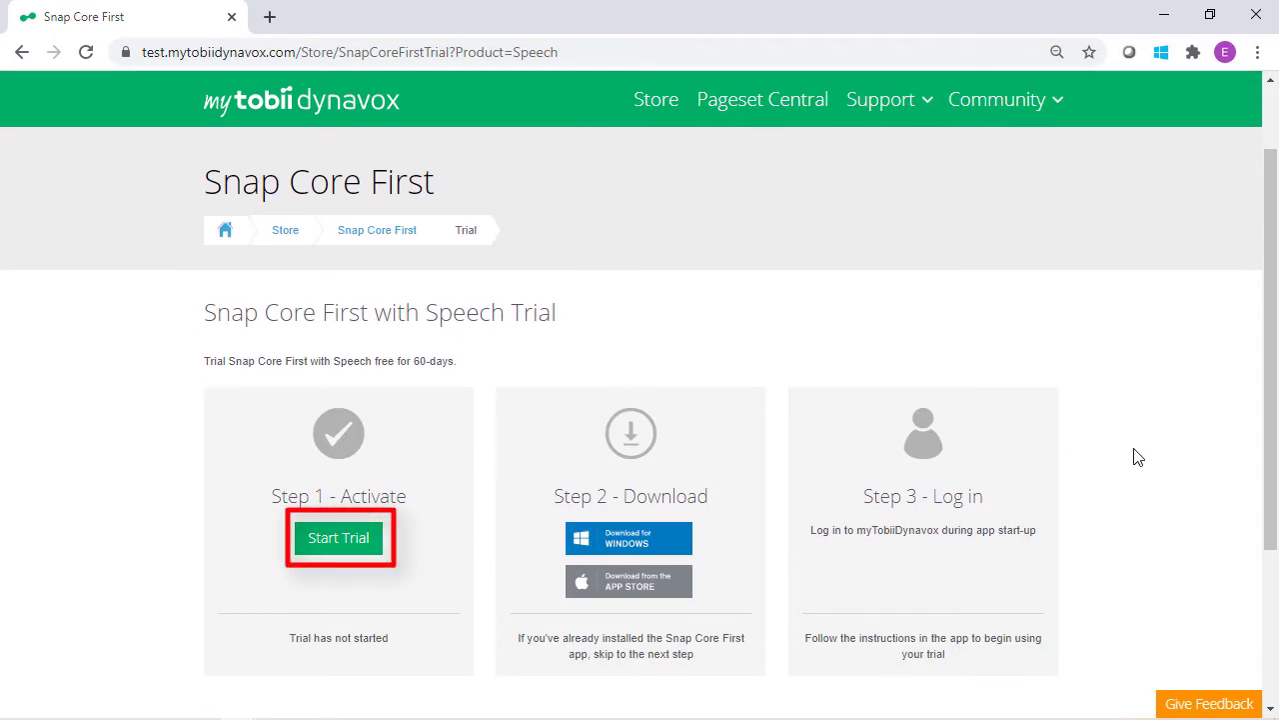
pyautogui.click(336, 547)
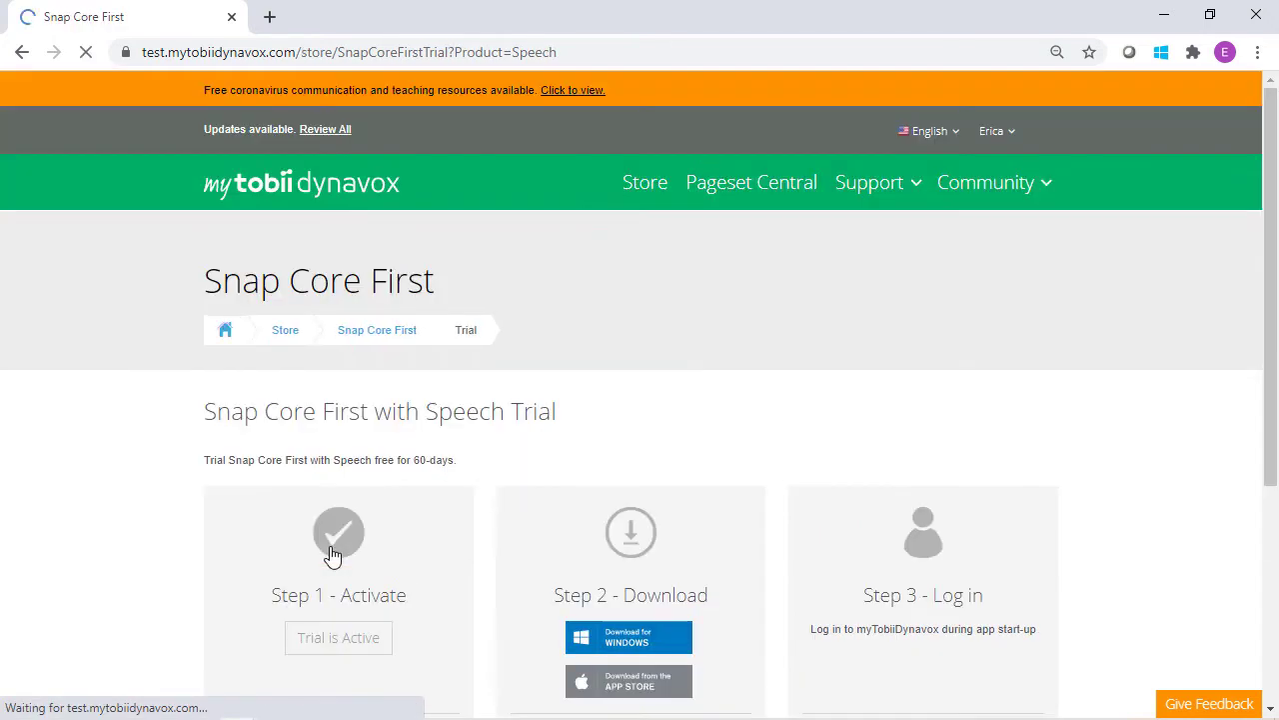
pyautogui.scroll(-1, 1109, 539)
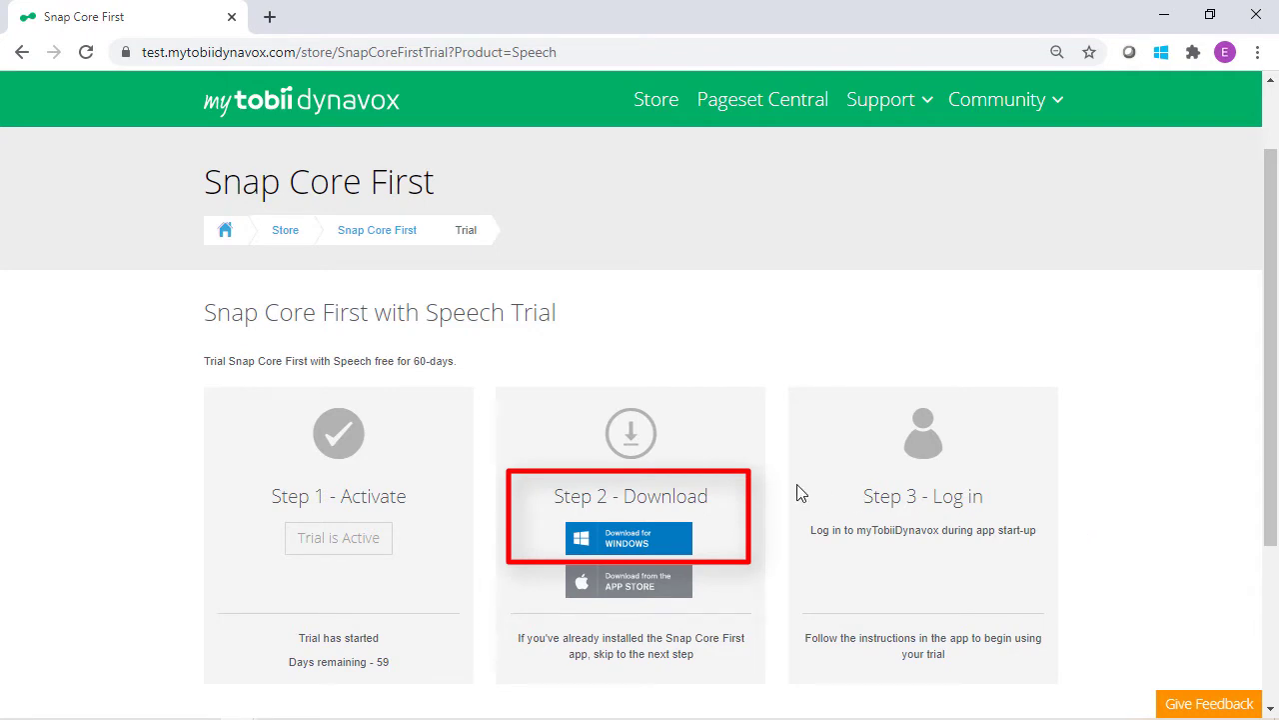
# Download Snap Core First for Windows and install it through App Installer.
pyautogui.click(624, 545)
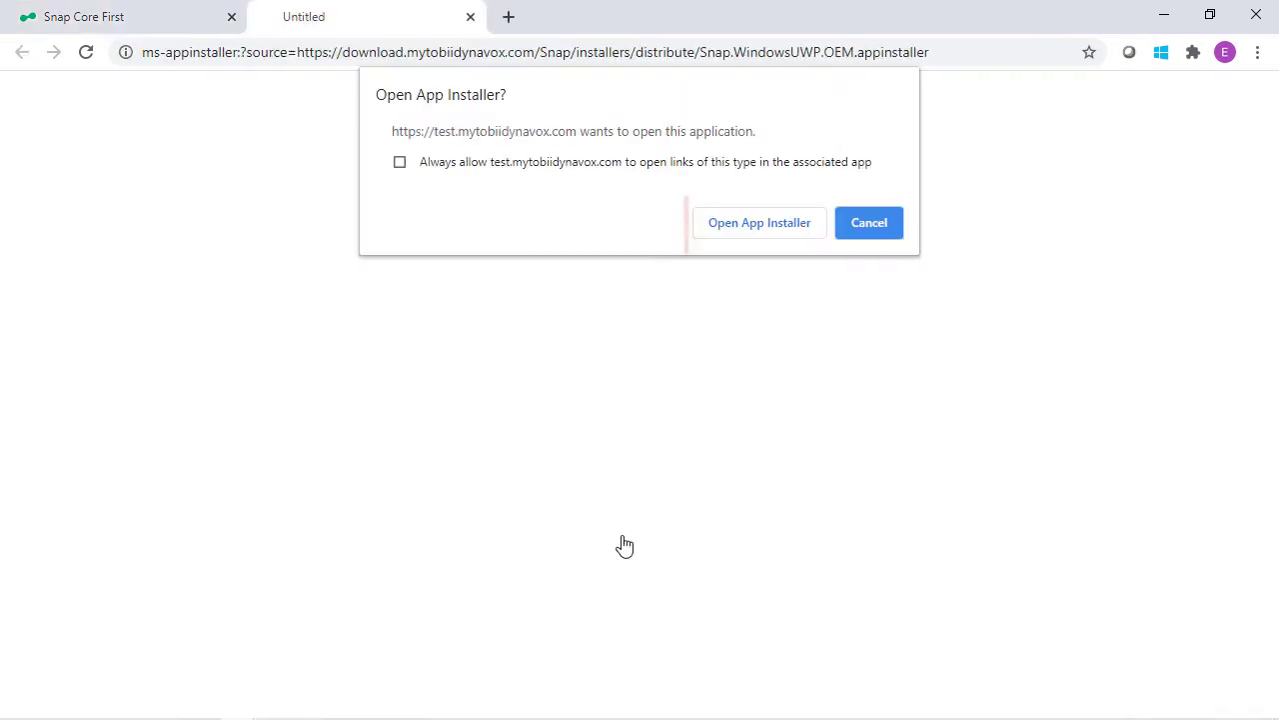
pyautogui.click(751, 232)
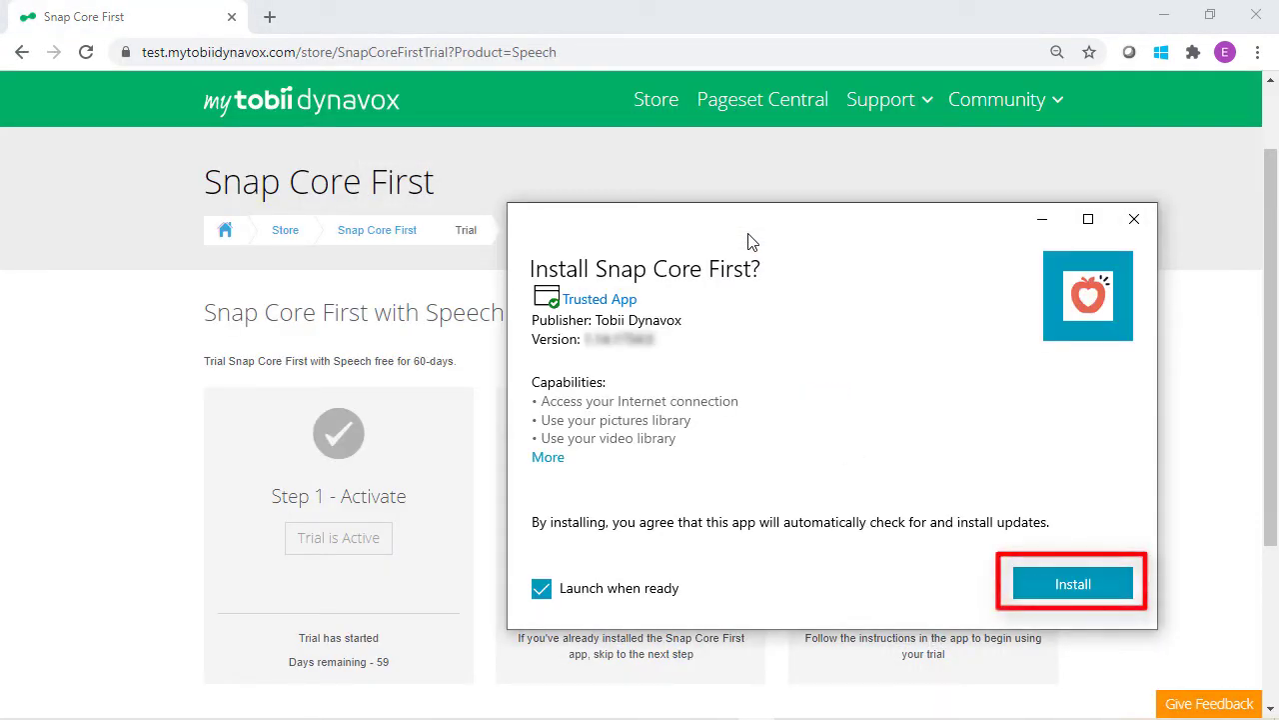
pyautogui.click(1058, 584)
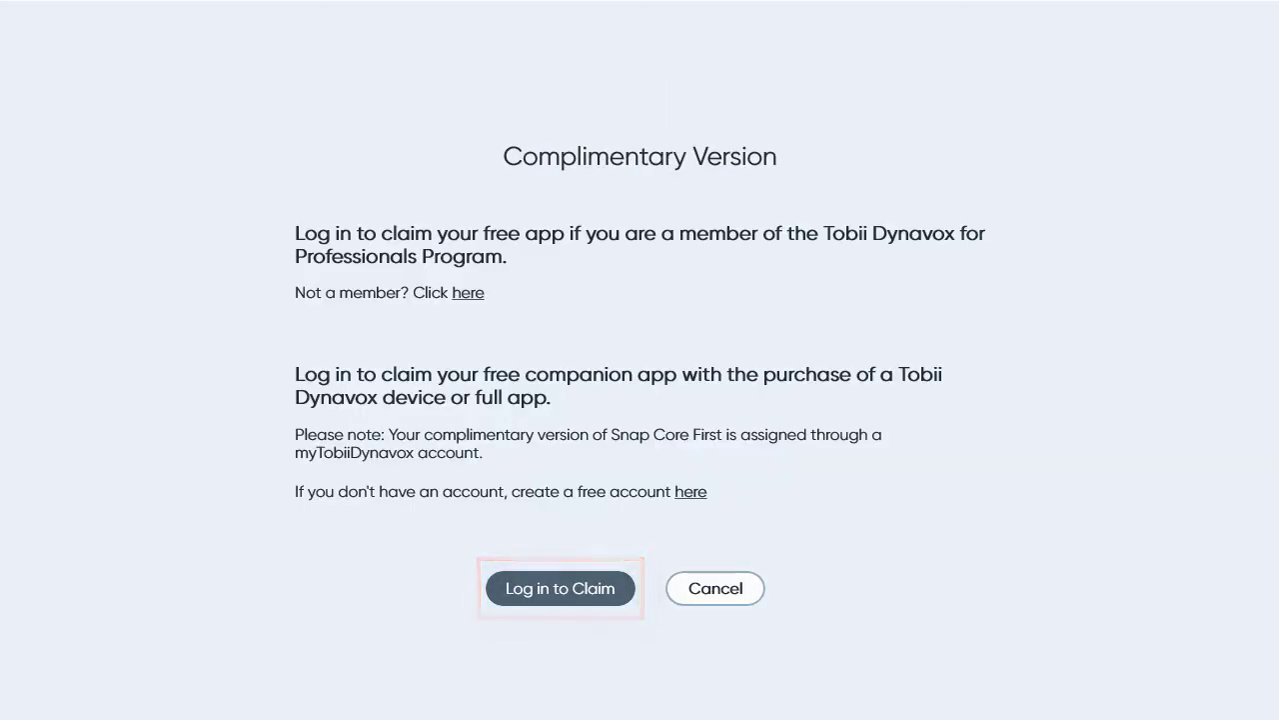
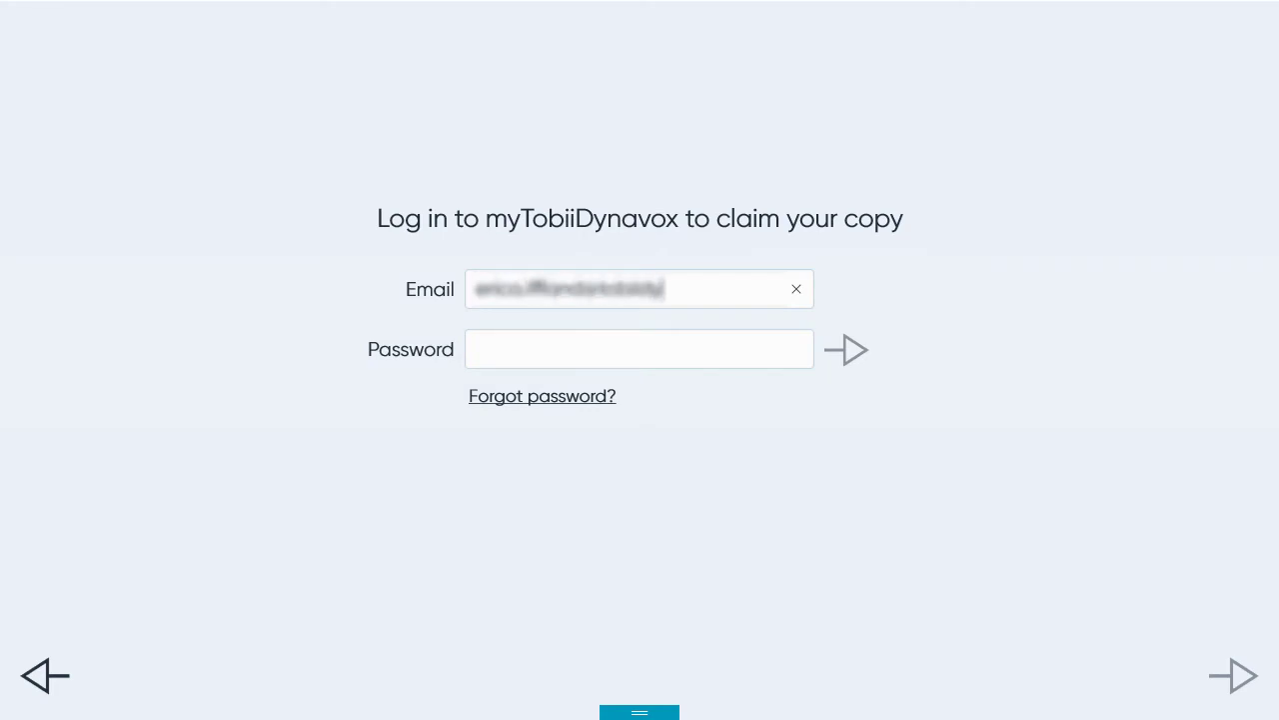
# Log in with the myTobiiDynavox account e-mail and password to claim the app copy.
pyautogui.press('Tab')
pyautogui.write('•••••••••')
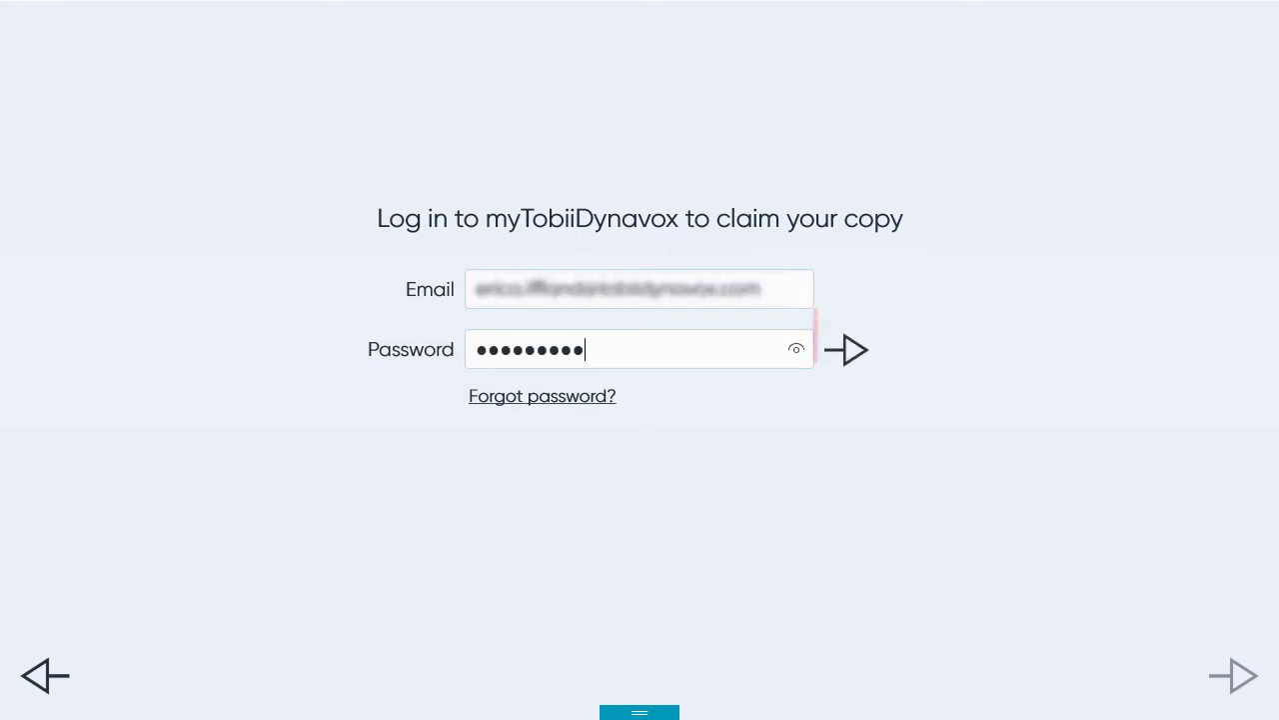
pyautogui.click(855, 353)
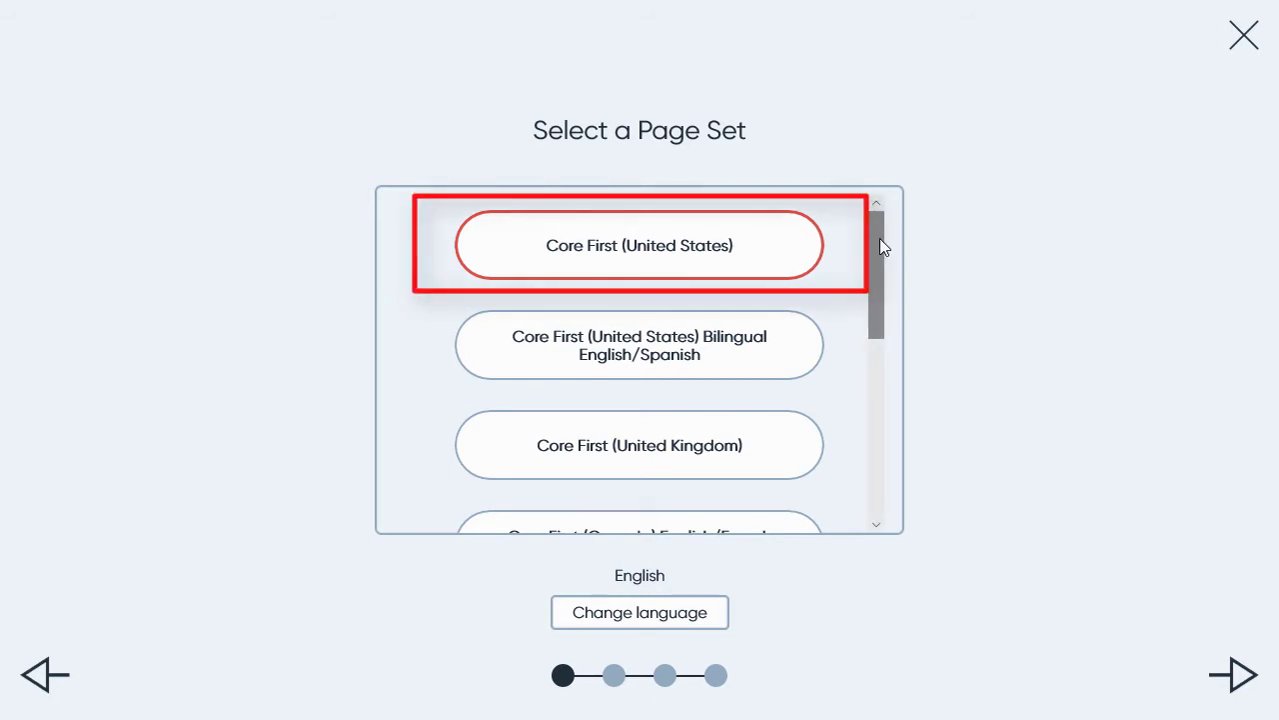
# Choose the Core First (United States) page set and enter the new user's name.
pyautogui.moveTo(880, 239); pyautogui.dragTo(876, 387)
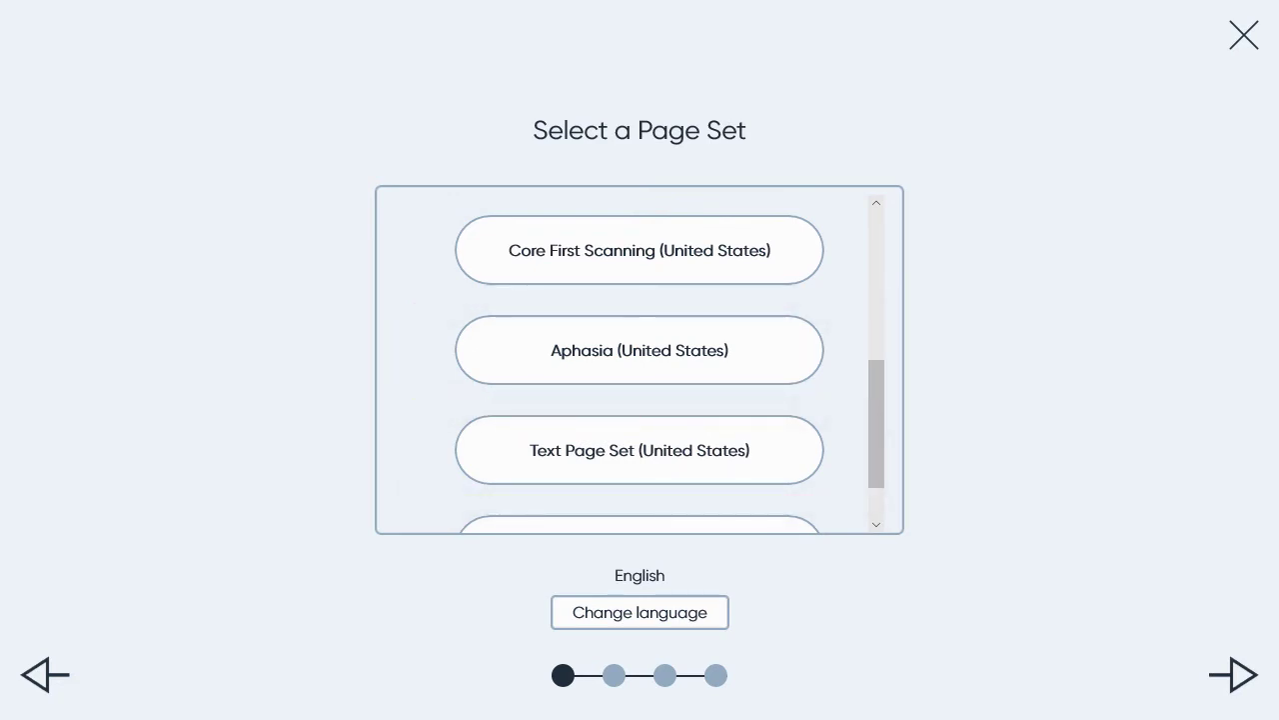
pyautogui.moveTo(879, 446); pyautogui.dragTo(902, 271)
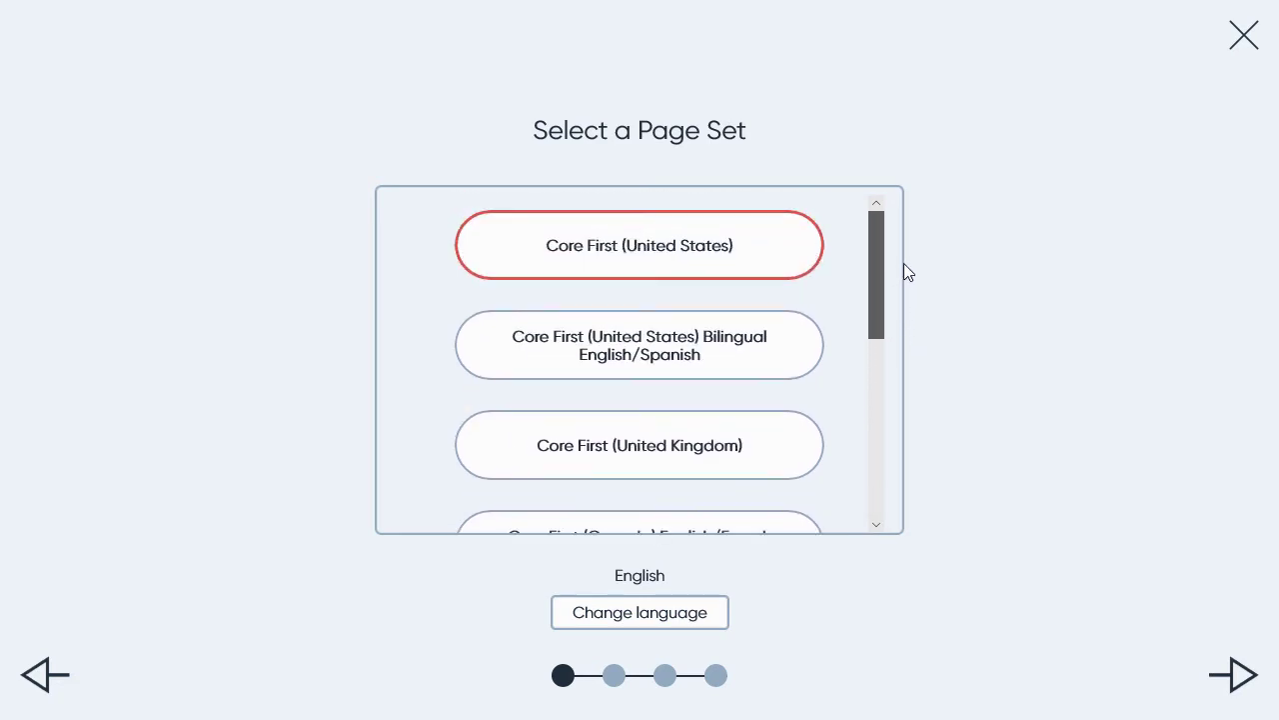
pyautogui.click(802, 266)
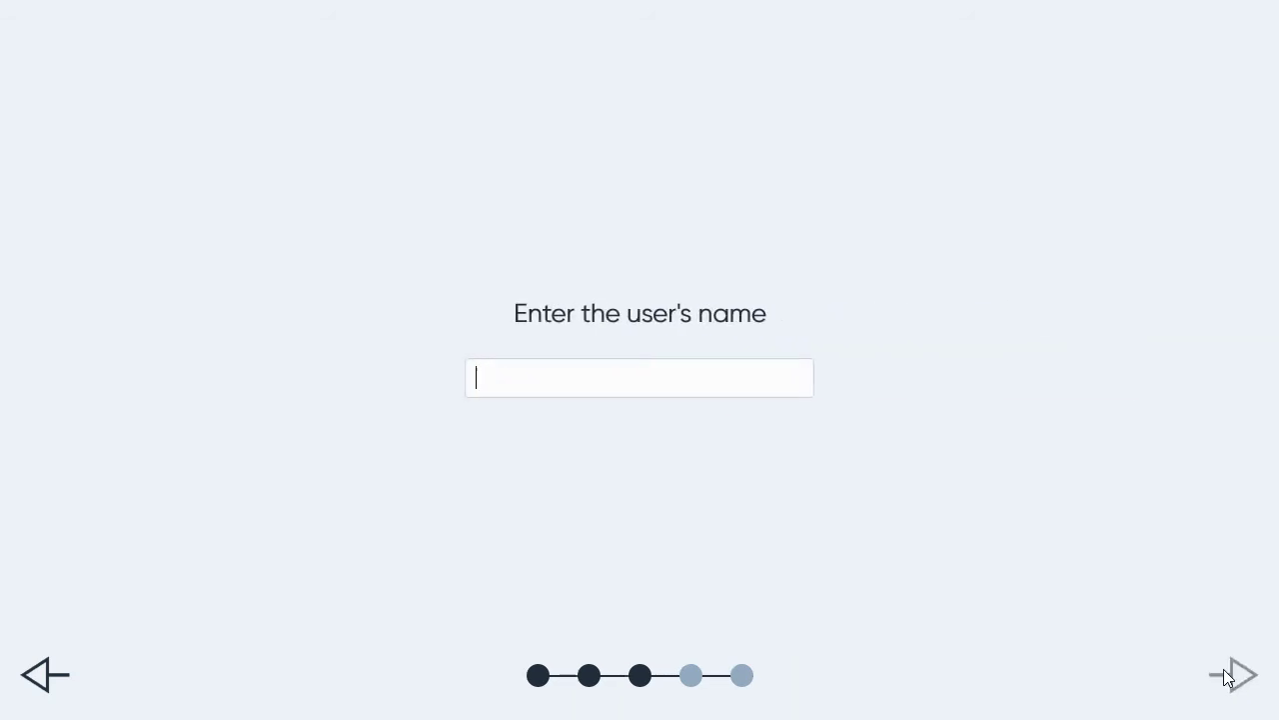
pyautogui.write('Erica')
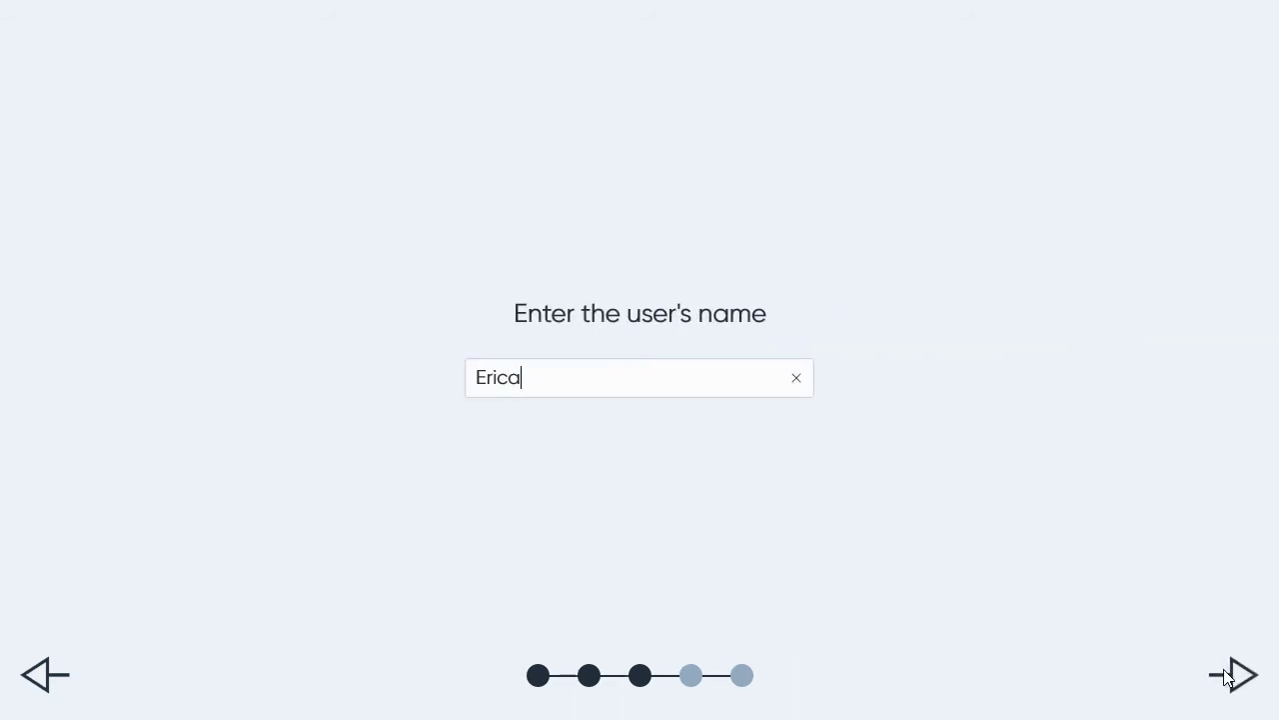
pyautogui.click(1232, 676)
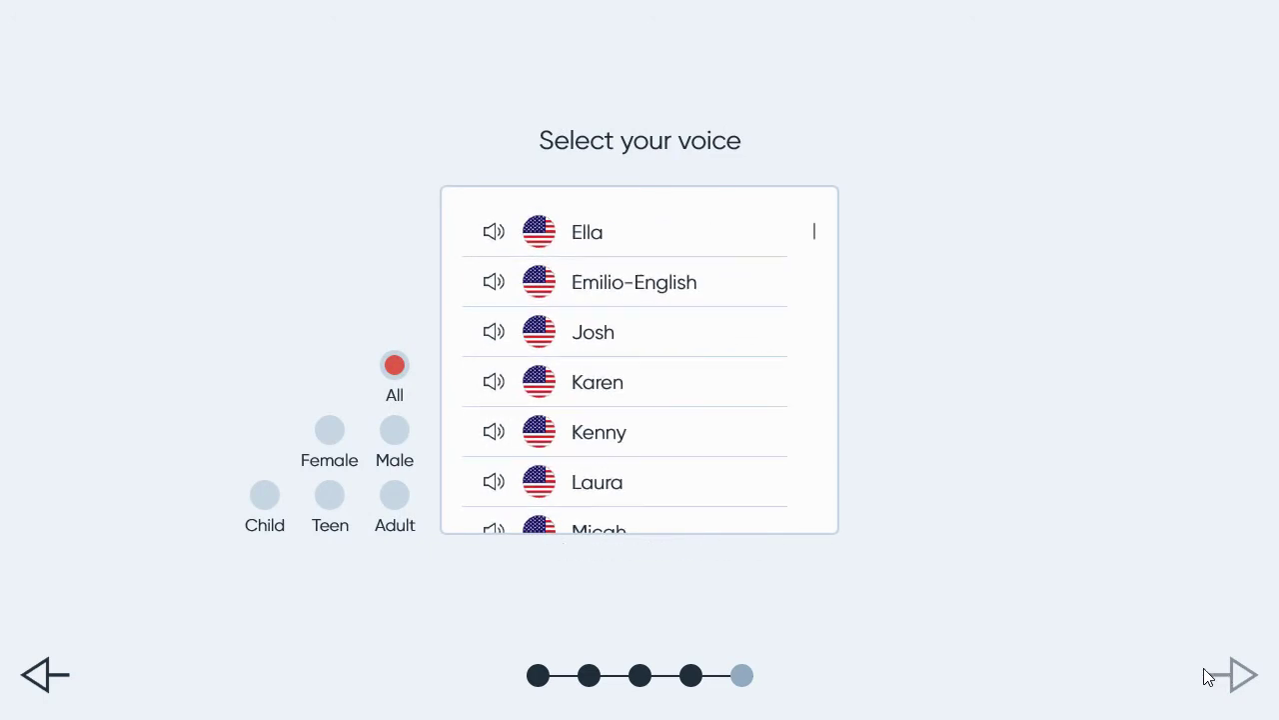
# Pick the Ella voice and a 6x6 grid, accept the usage-data notice, and create the user.
pyautogui.click(614, 250)
pyautogui.click(1233, 676)
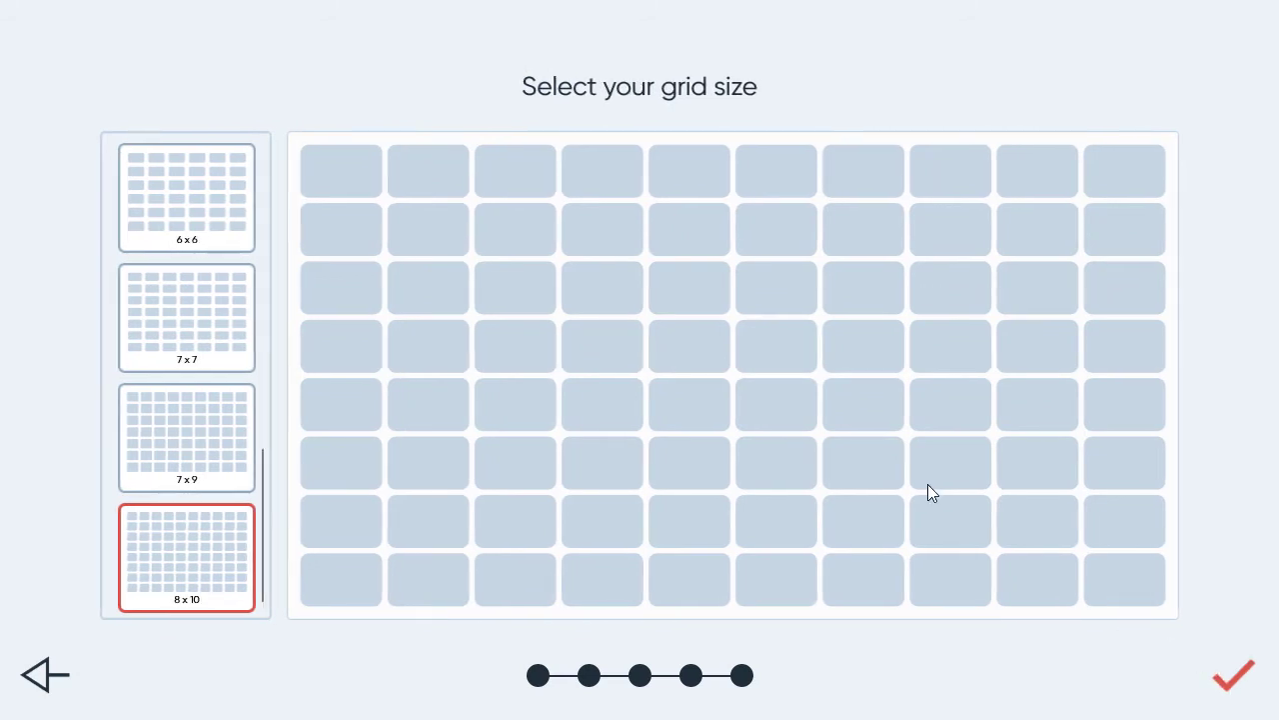
pyautogui.click(230, 240)
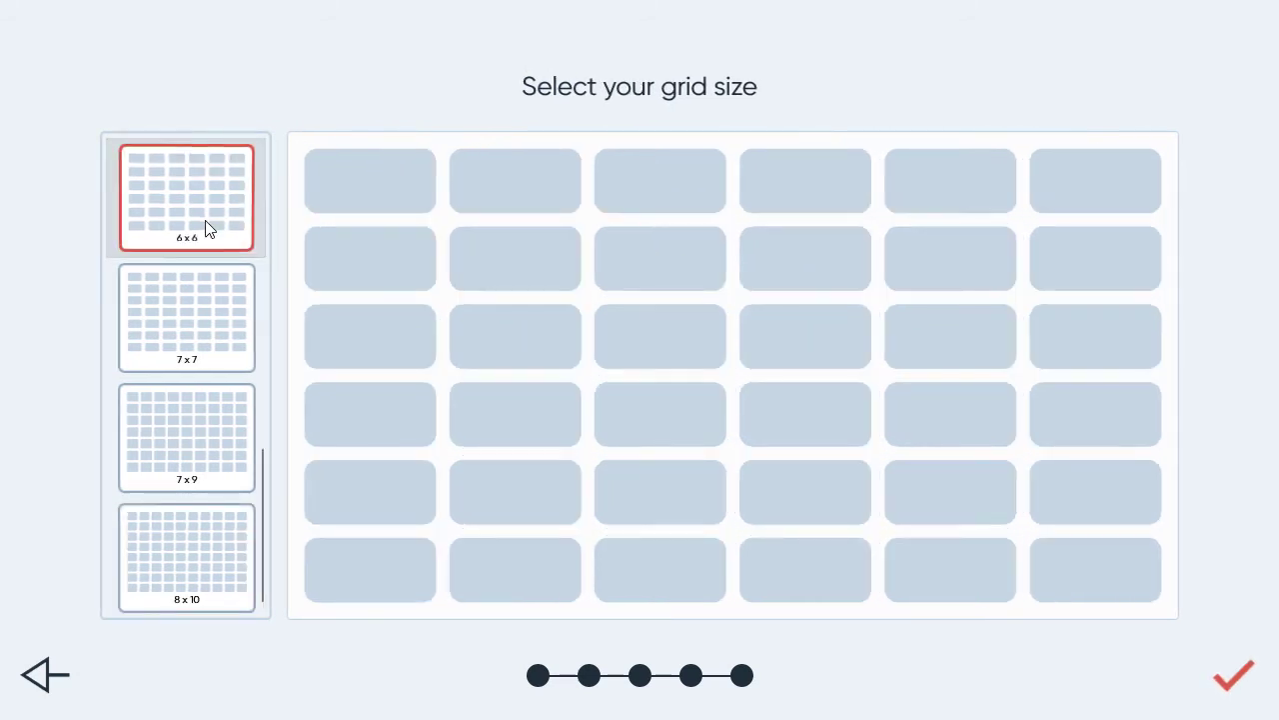
pyautogui.click(1235, 679)
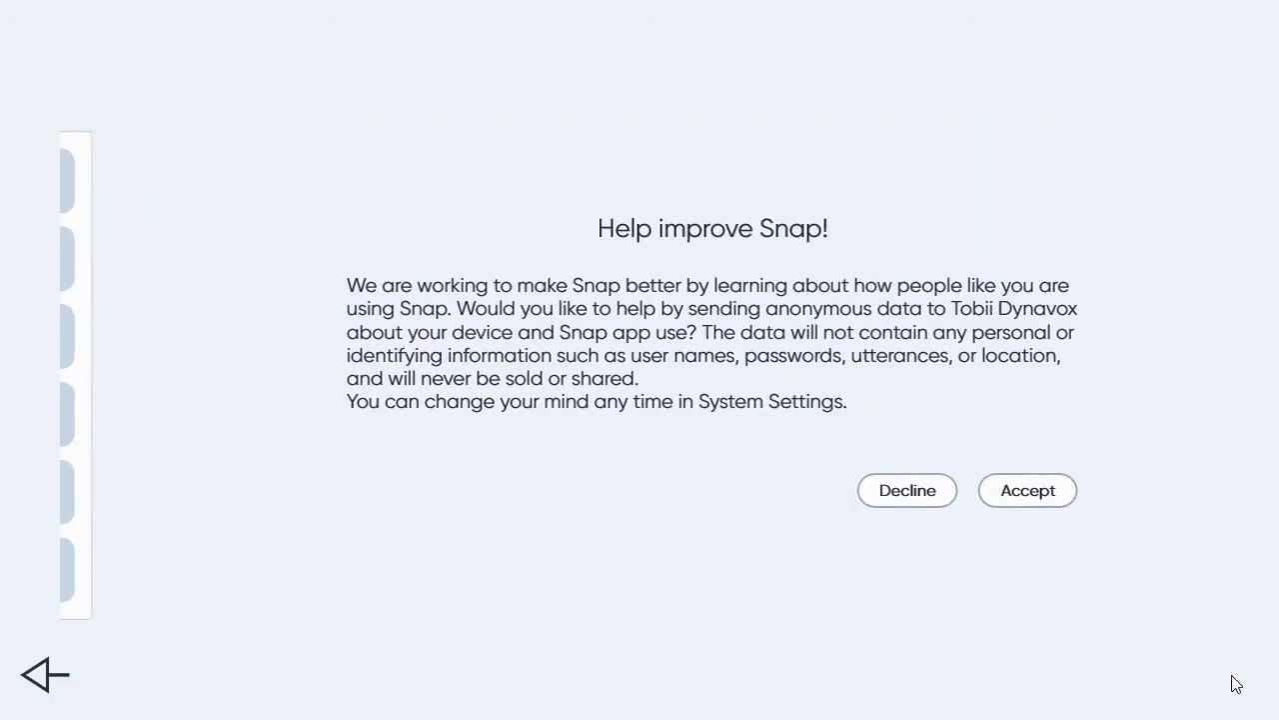
pyautogui.click(991, 507)
pyautogui.click(848, 531)
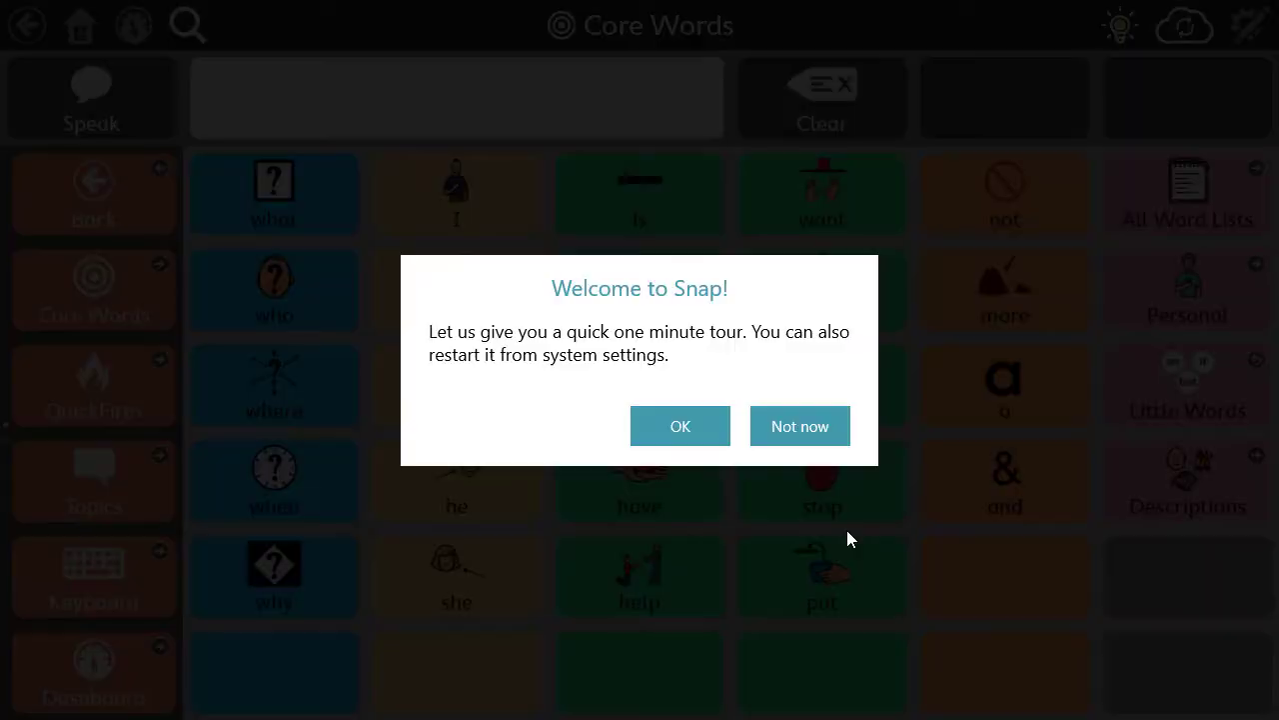
# Skip the welcome tour and dismiss the Speaking Upgrade store offer without buying.
pyautogui.click(795, 432)
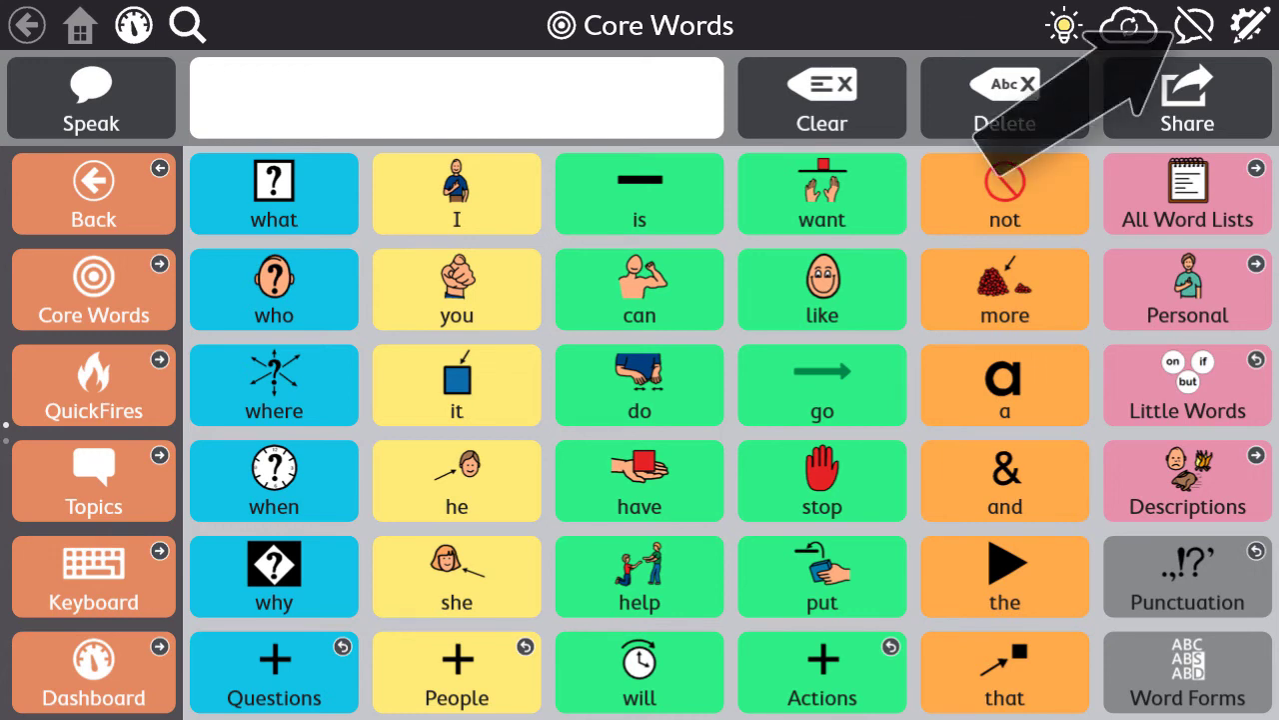
pyautogui.click(1194, 34)
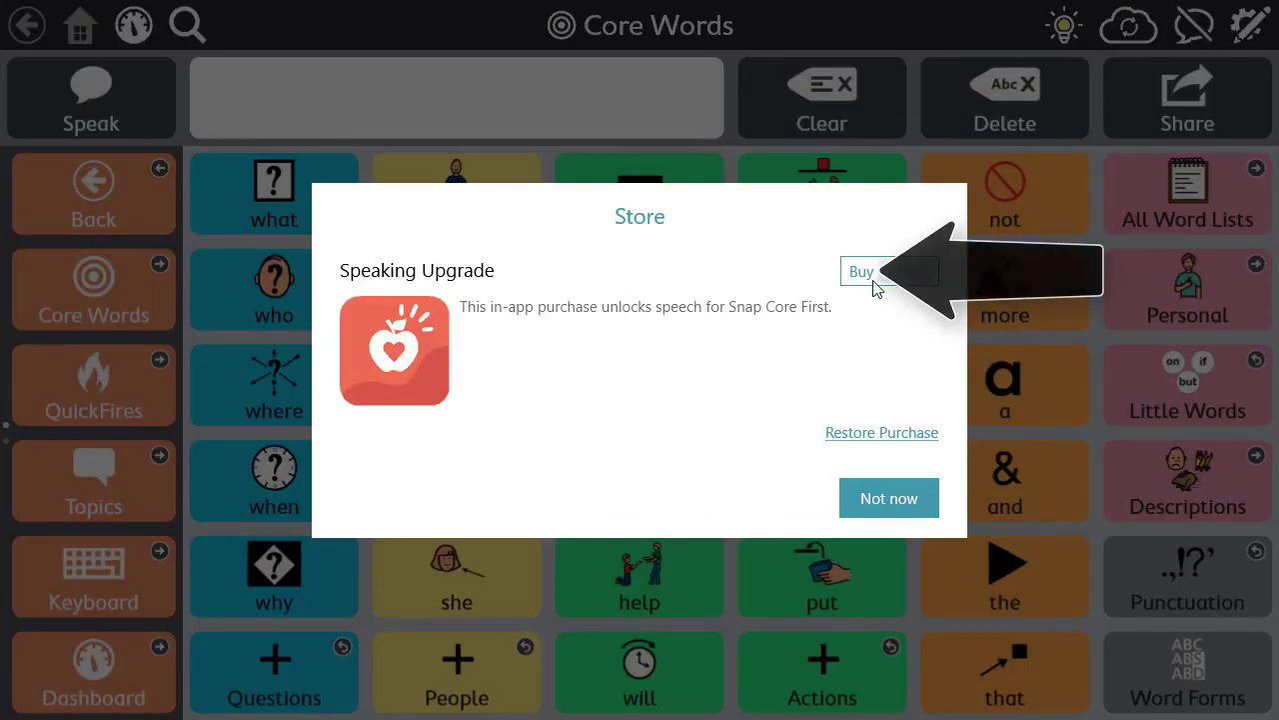
pyautogui.click(892, 503)
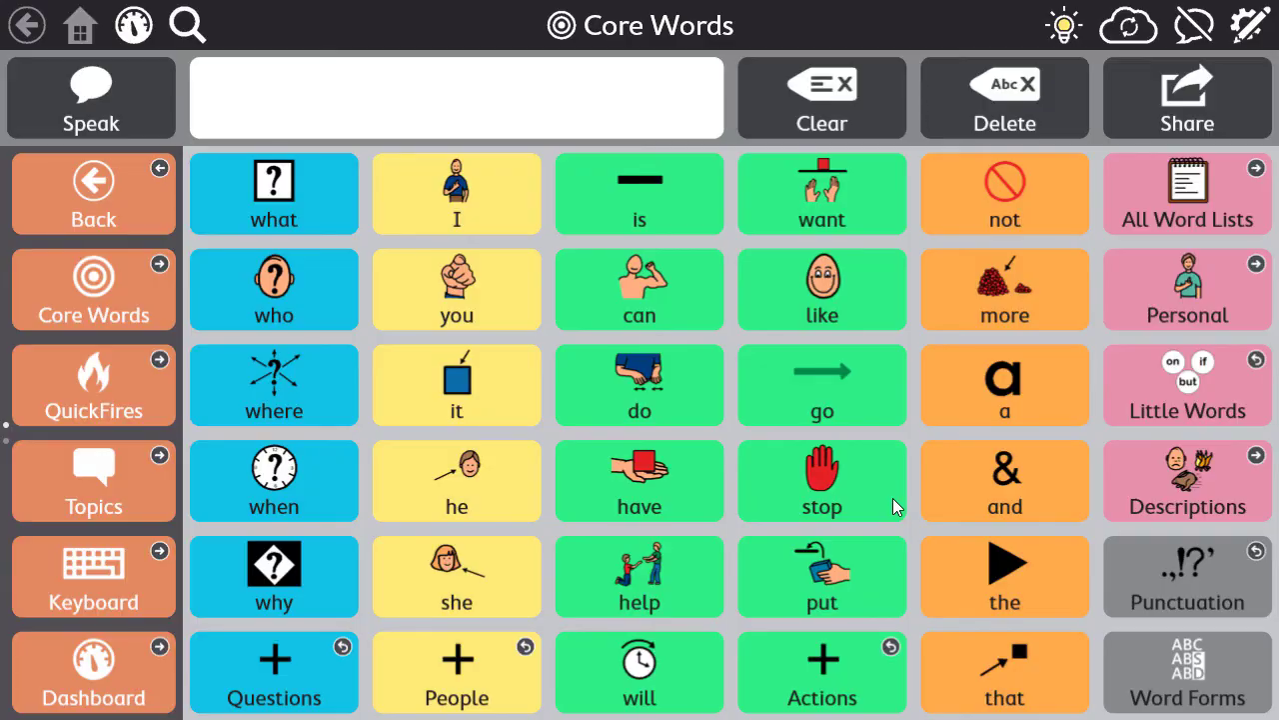
# Enter edit mode and show the Store section of the System settings.
pyautogui.click(1251, 27)
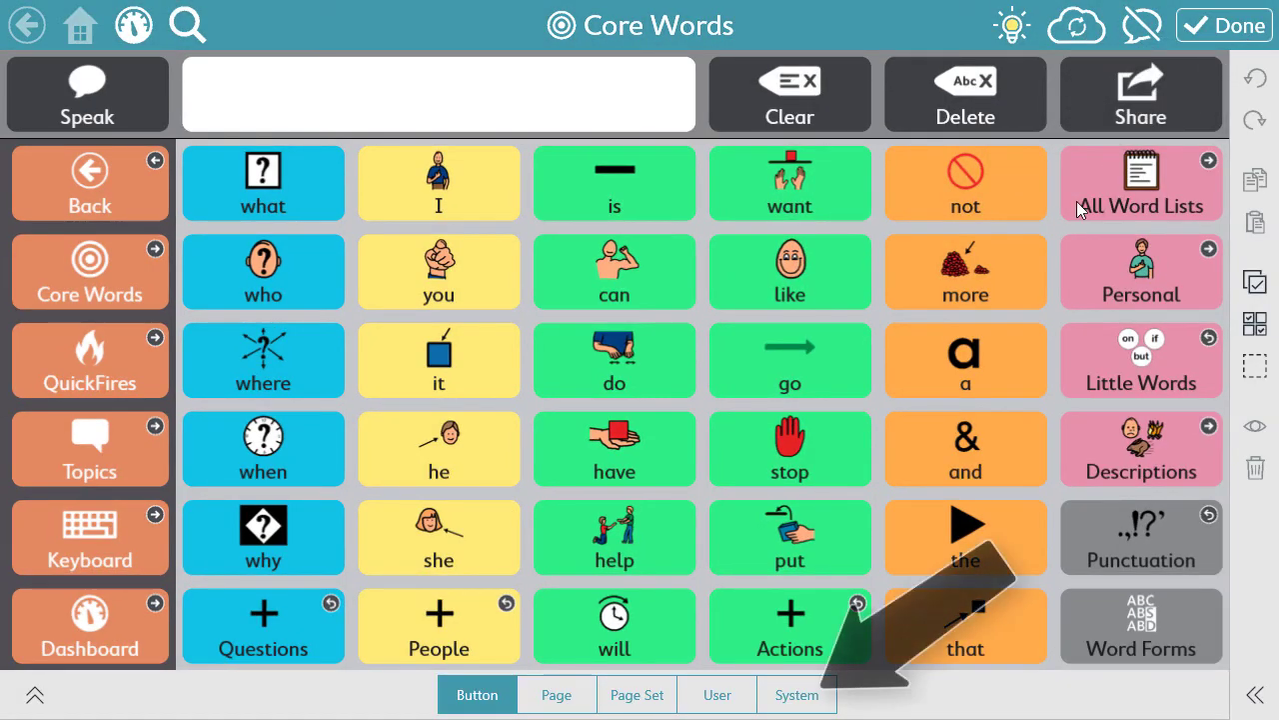
pyautogui.click(779, 697)
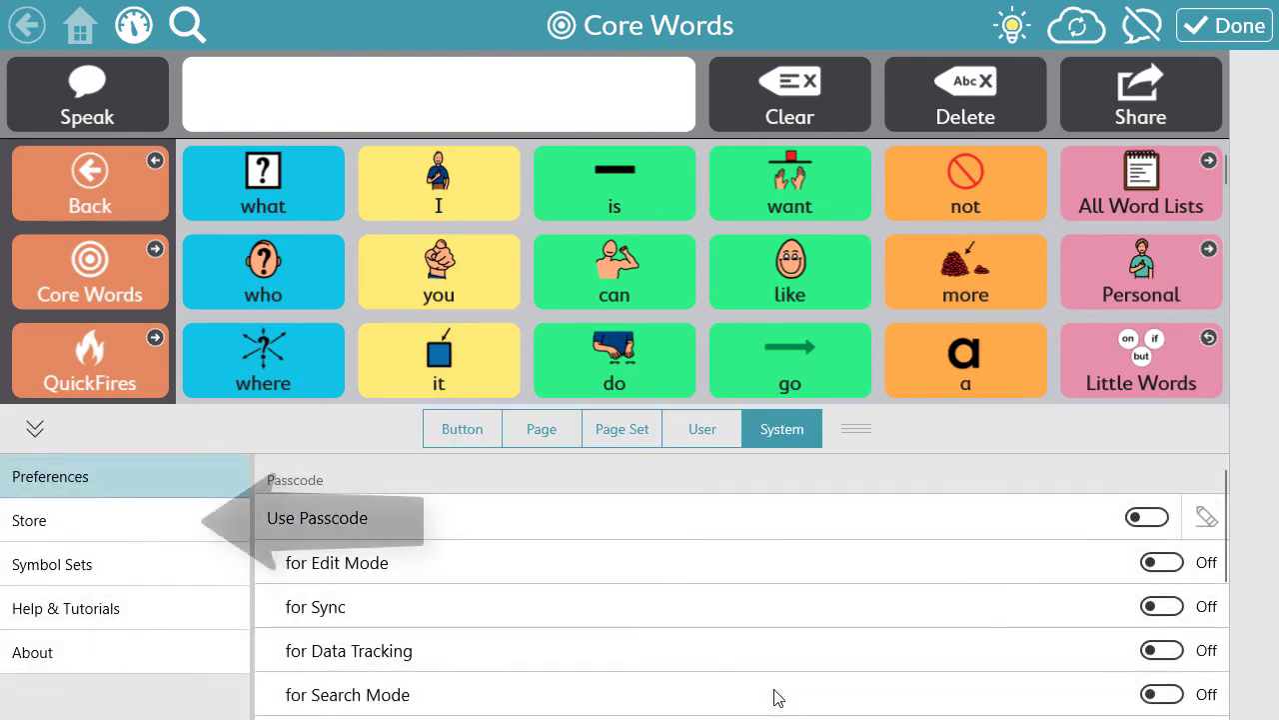
pyautogui.click(186, 526)
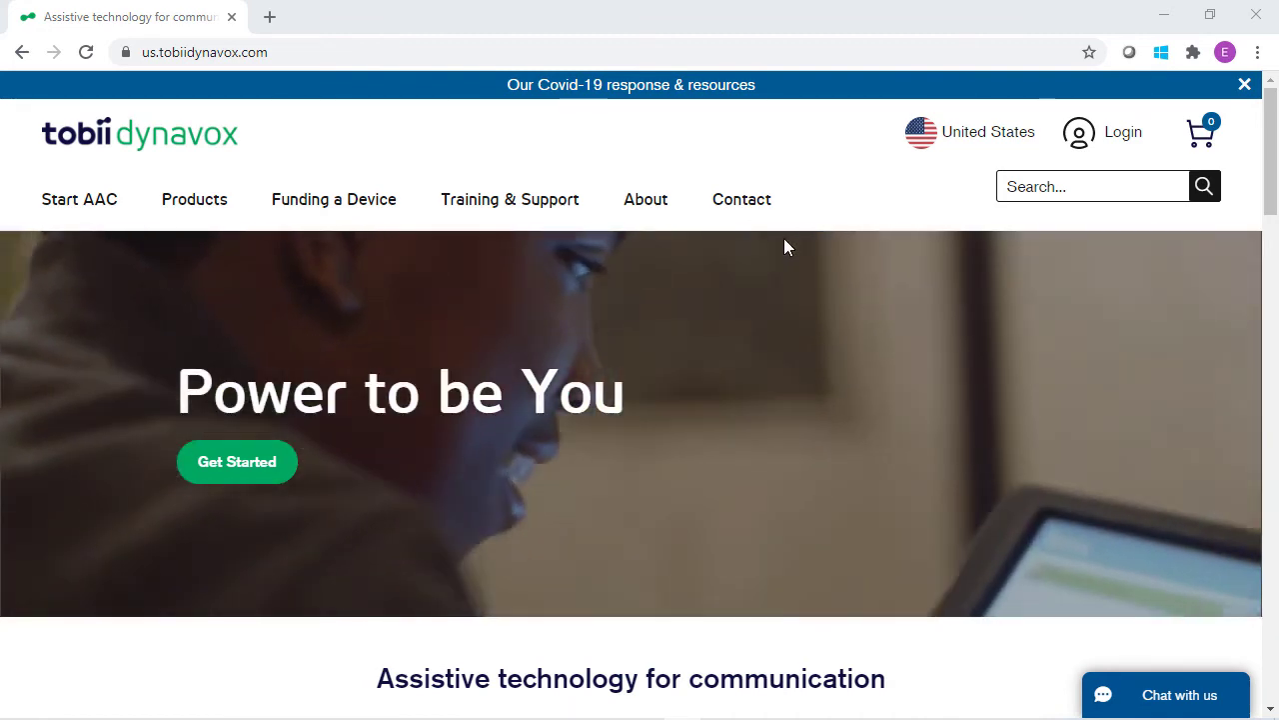
# Go to Contact > Find a Solutions Consultant and scroll to the zip-code form.
pyautogui.click(754, 209)
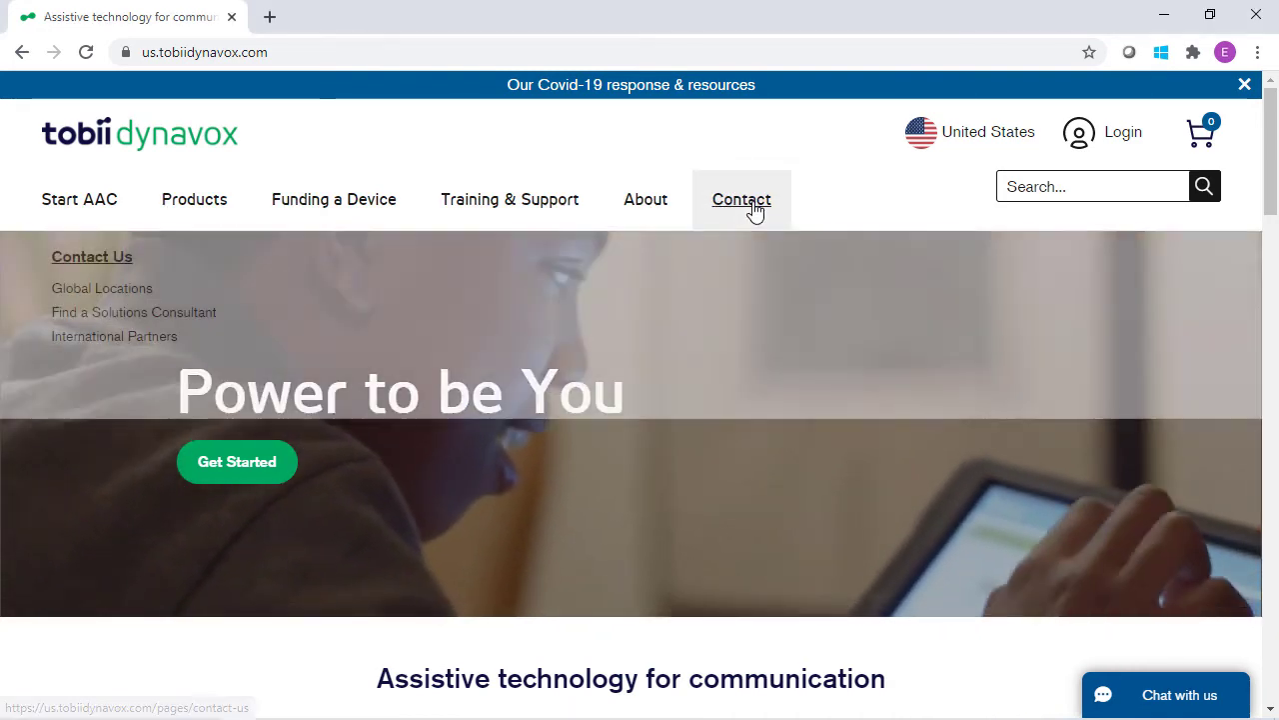
pyautogui.click(138, 316)
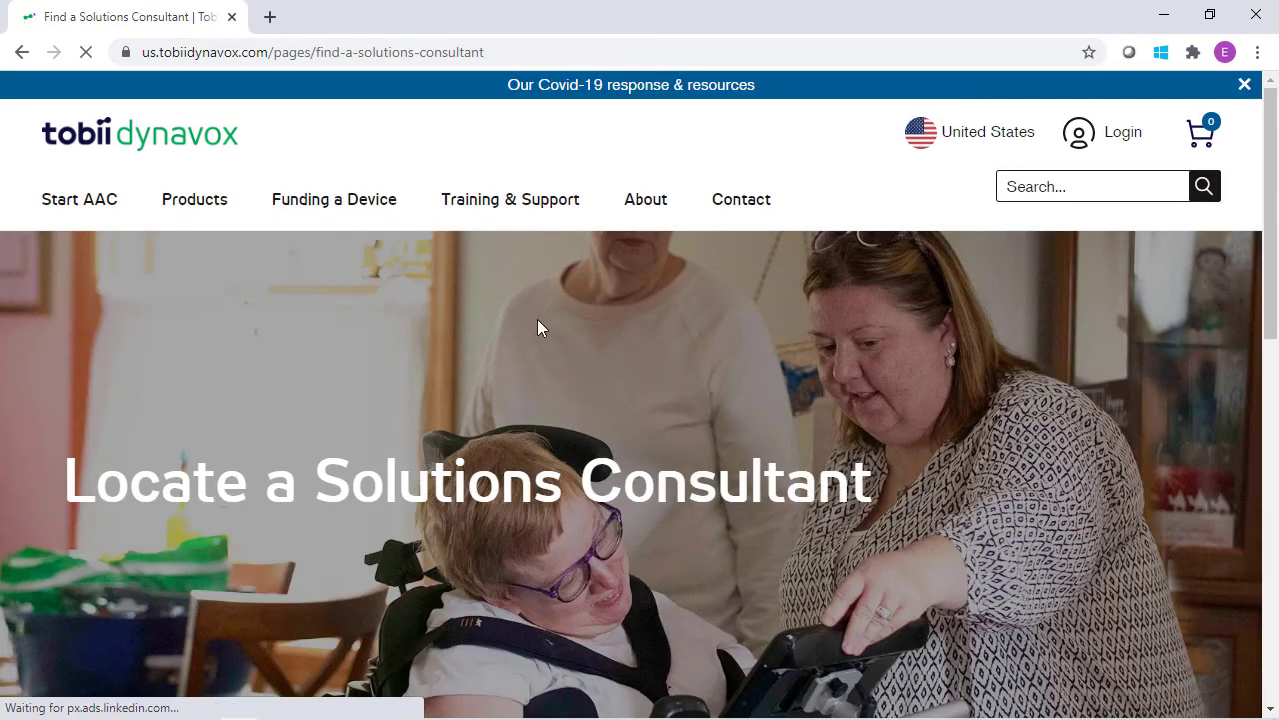
pyautogui.scroll(-5, 1157, 433)
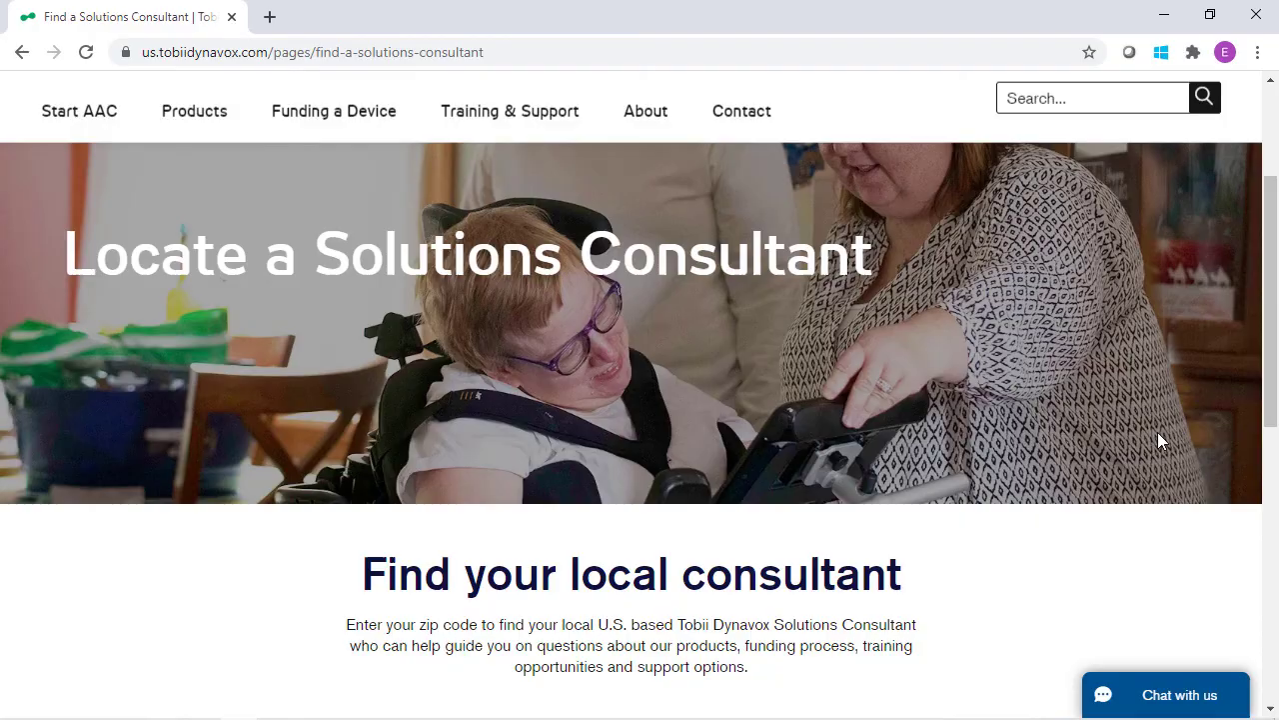